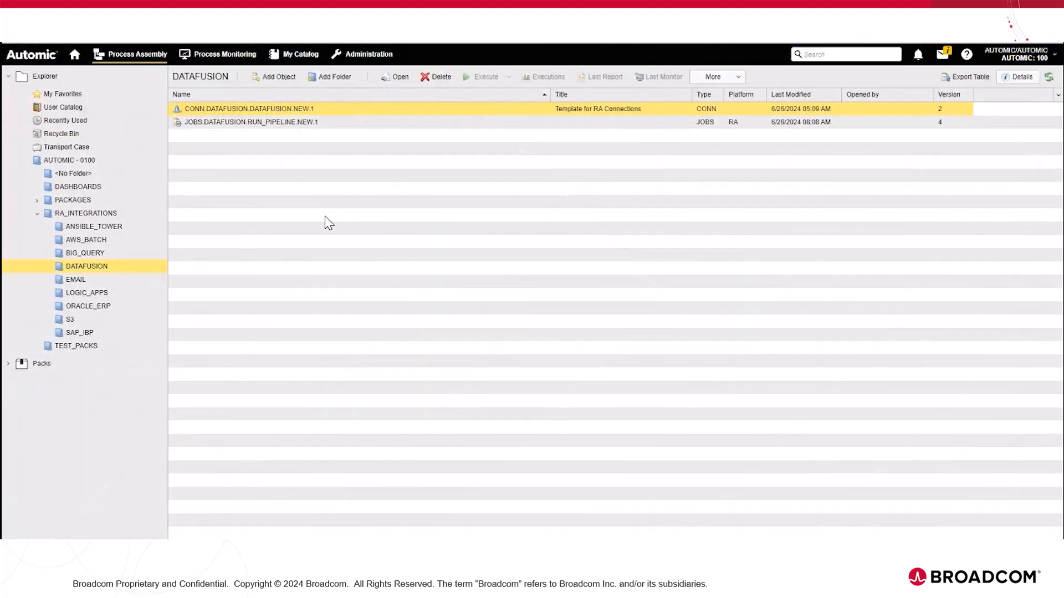
Step: Open the CONN.DATAFUSION.DATAFUSION.NEW.1 connection and review its authentication type, input type options and key file path
double_click(220, 108)
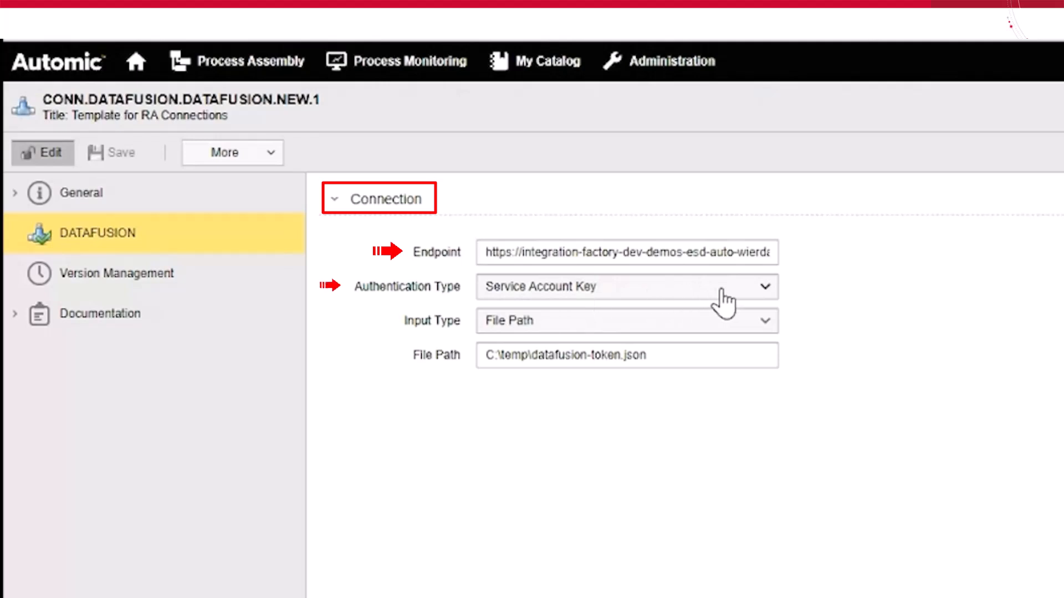
click(765, 299)
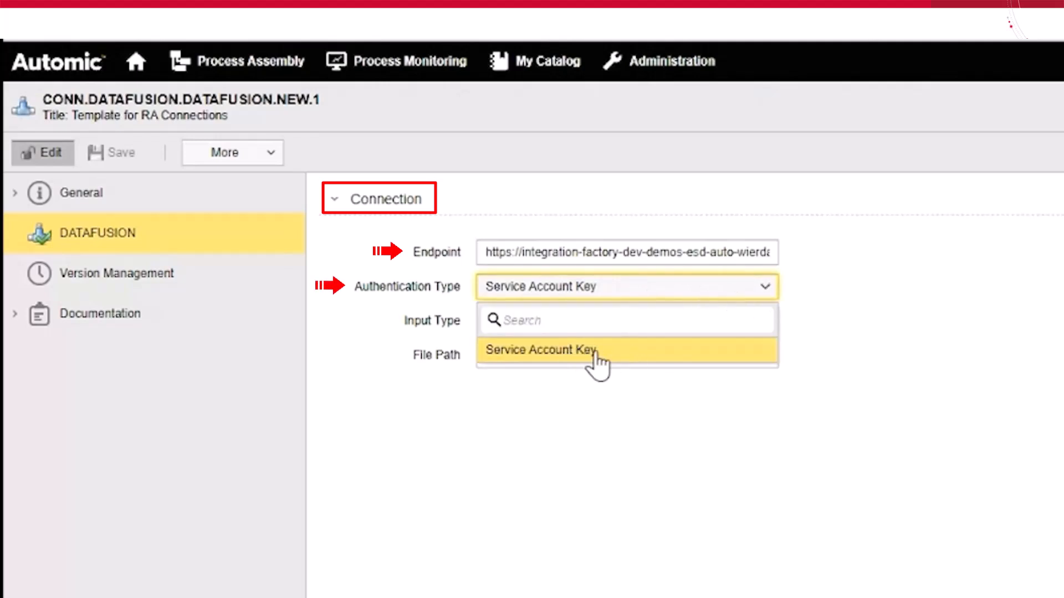
click(846, 339)
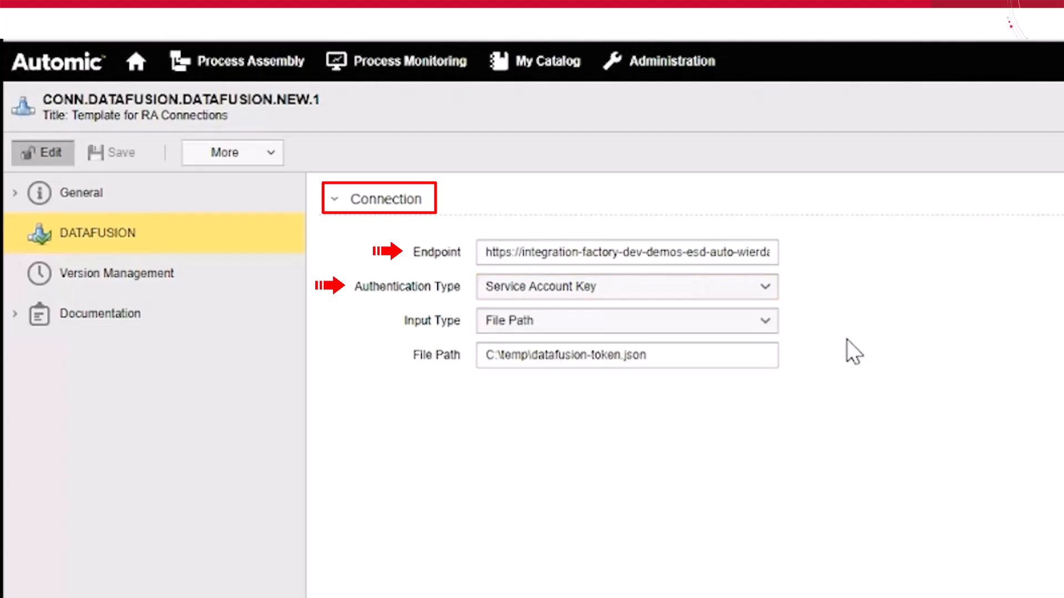
click(760, 331)
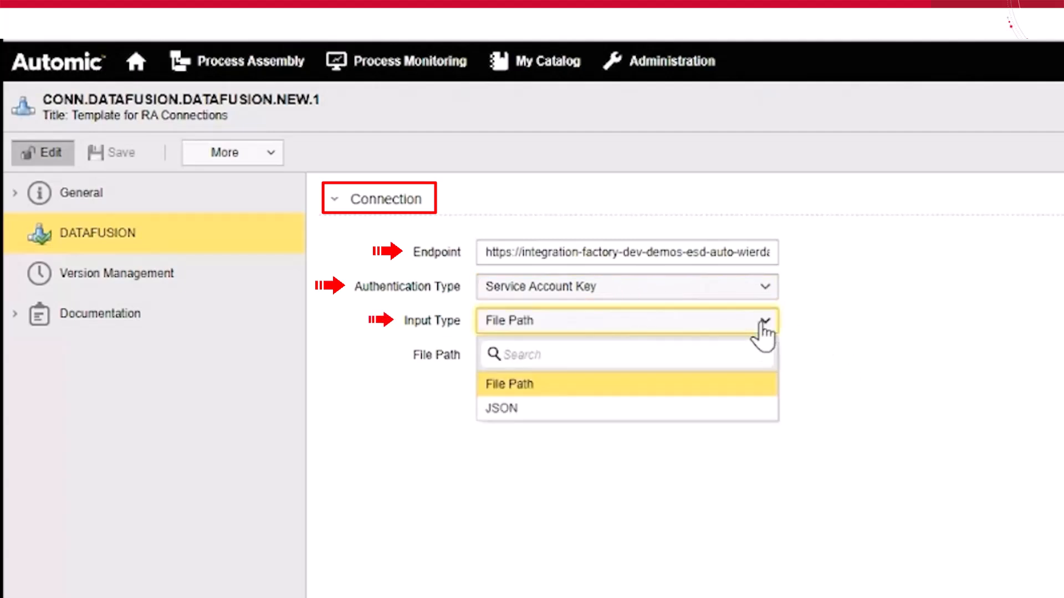
click(561, 385)
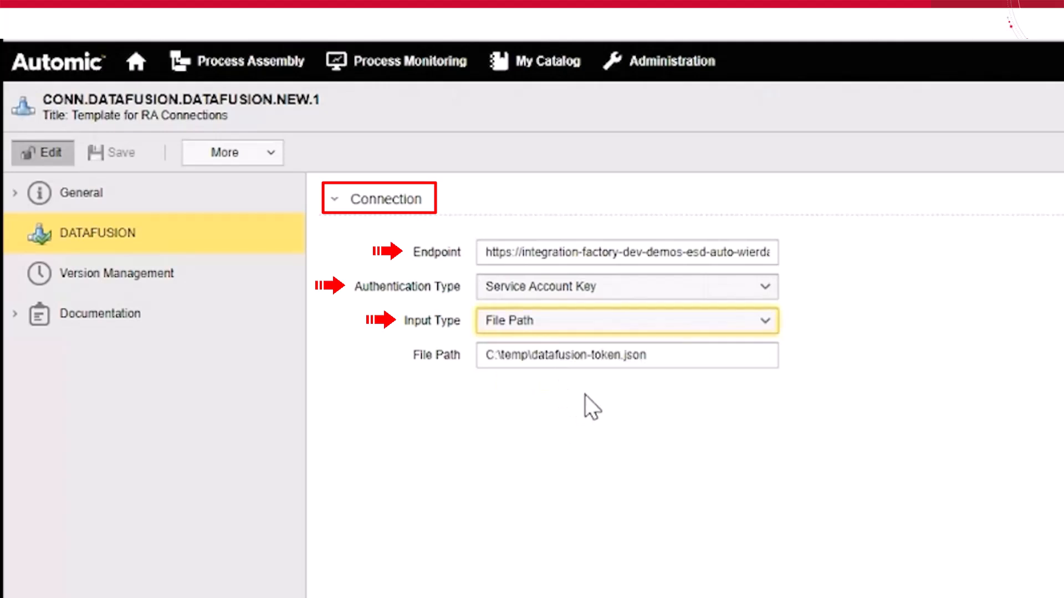
drag(486, 356, 668, 359)
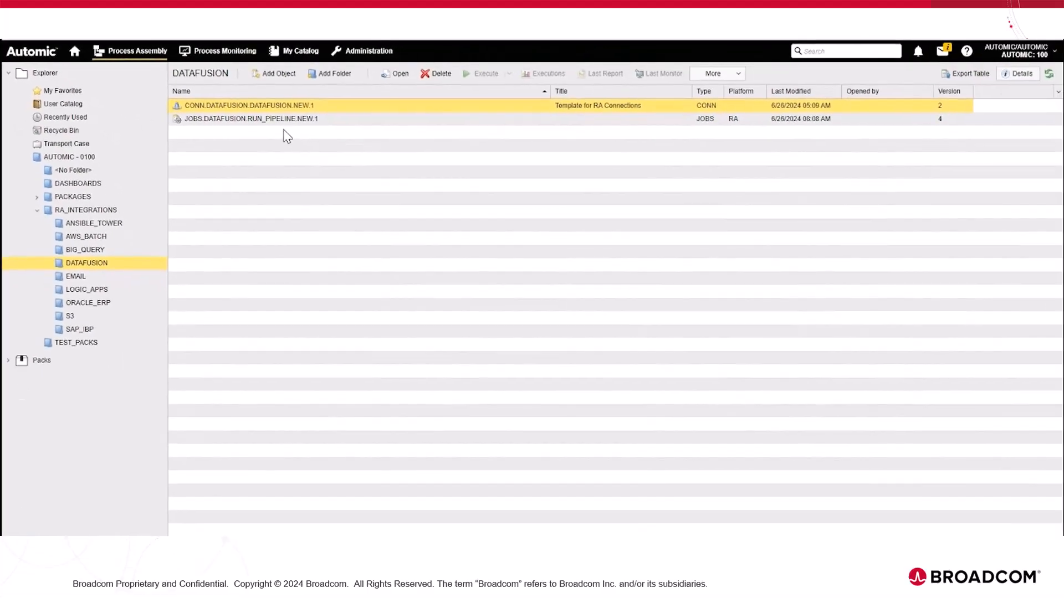
Step: Open the JOBS.DATAFUSION.RUN_PIPELINE.NEW.1 job and review its connection, pipeline name and pipeline parameter options
double_click(283, 121)
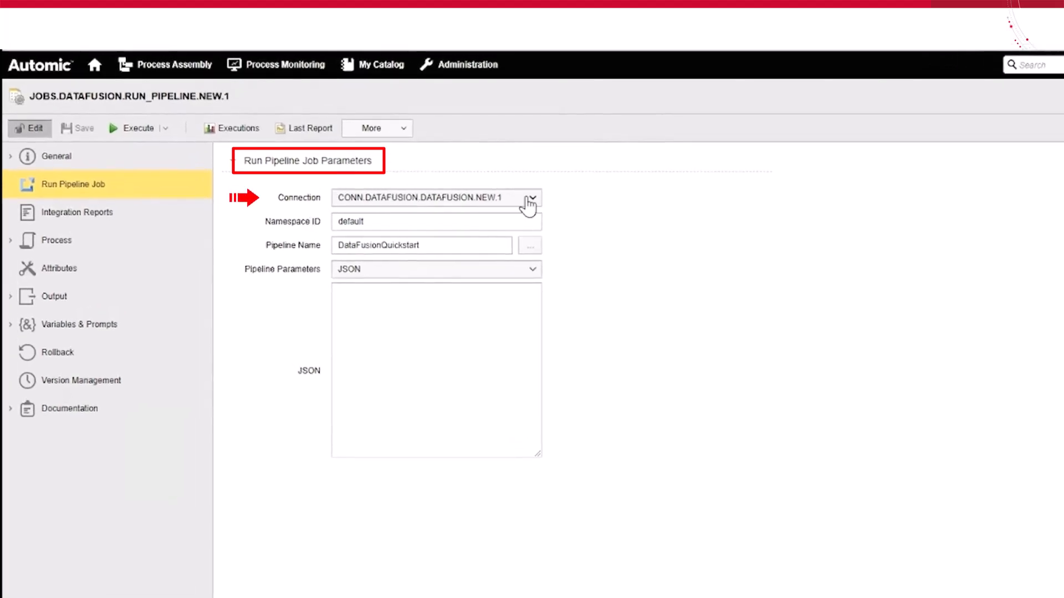
click(527, 203)
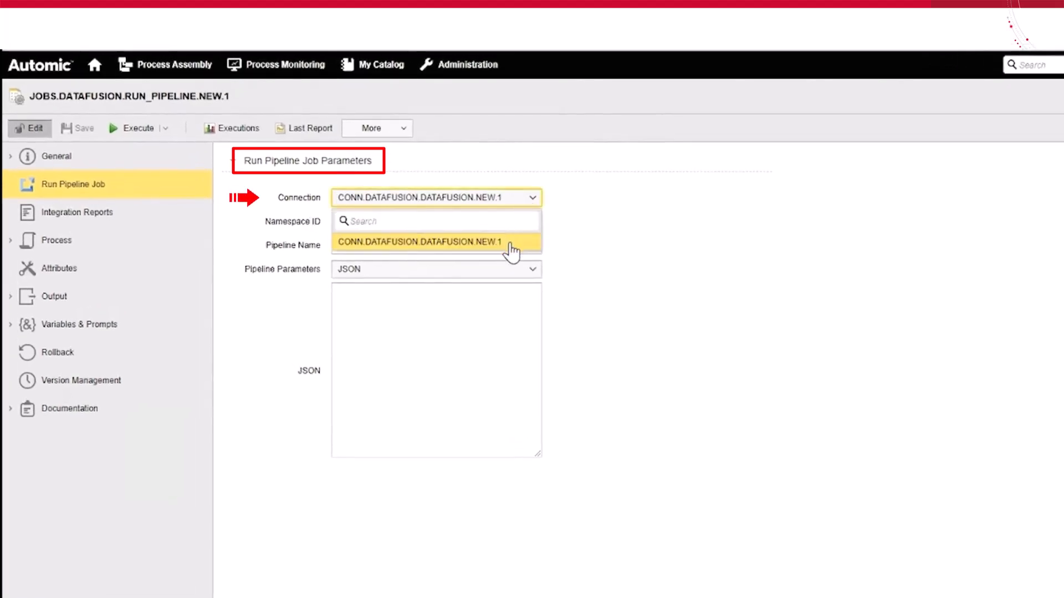
click(511, 244)
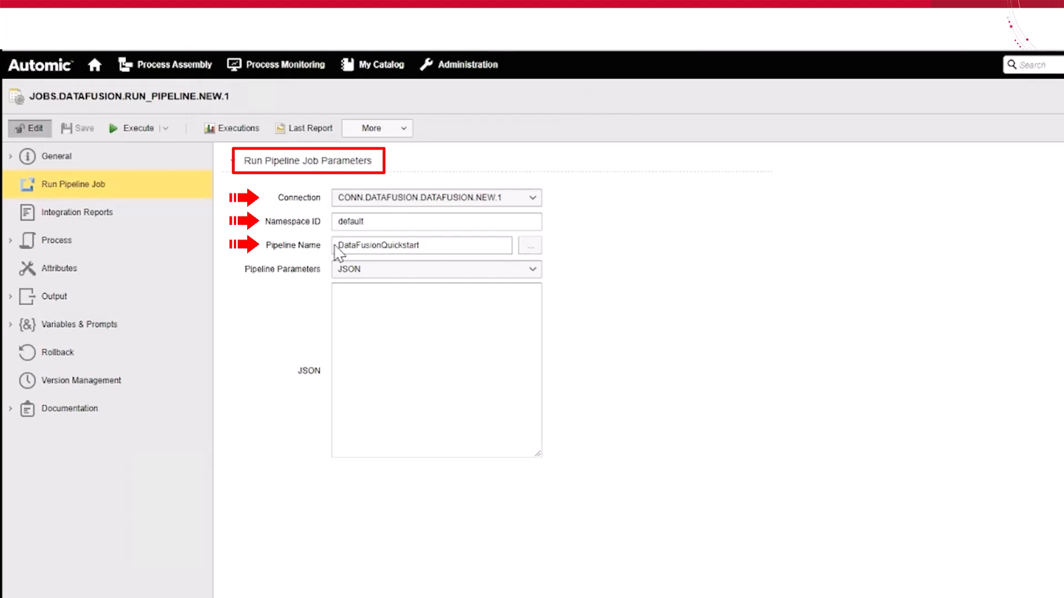
click(527, 251)
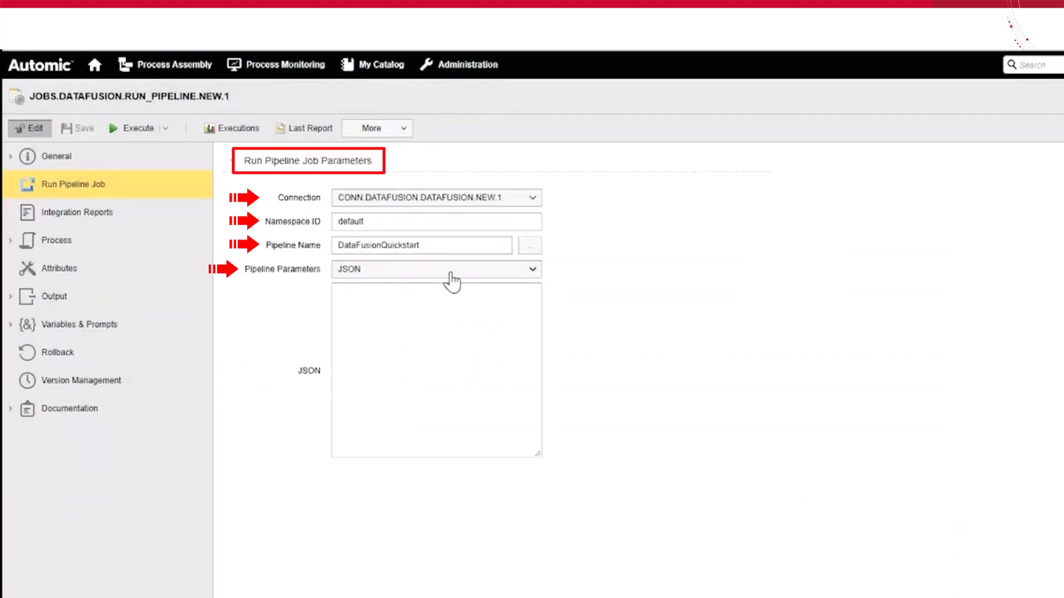
click(533, 272)
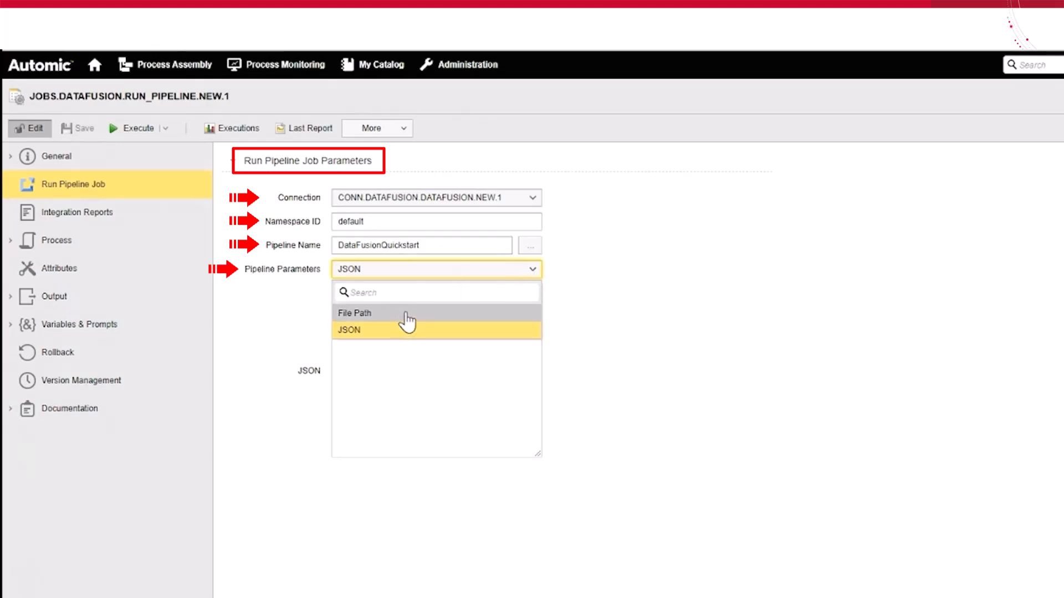
click(407, 314)
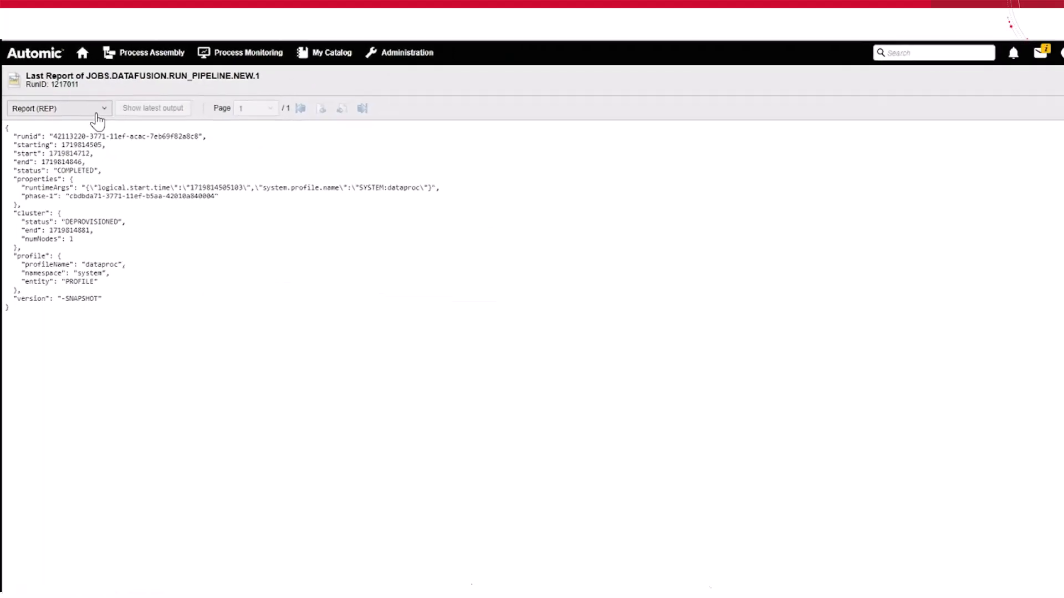
Step: Show the Agent log (PLOG) of the job's last report and examine the request payload, submission, run ID and pipeline completion entries
click(98, 112)
click(51, 143)
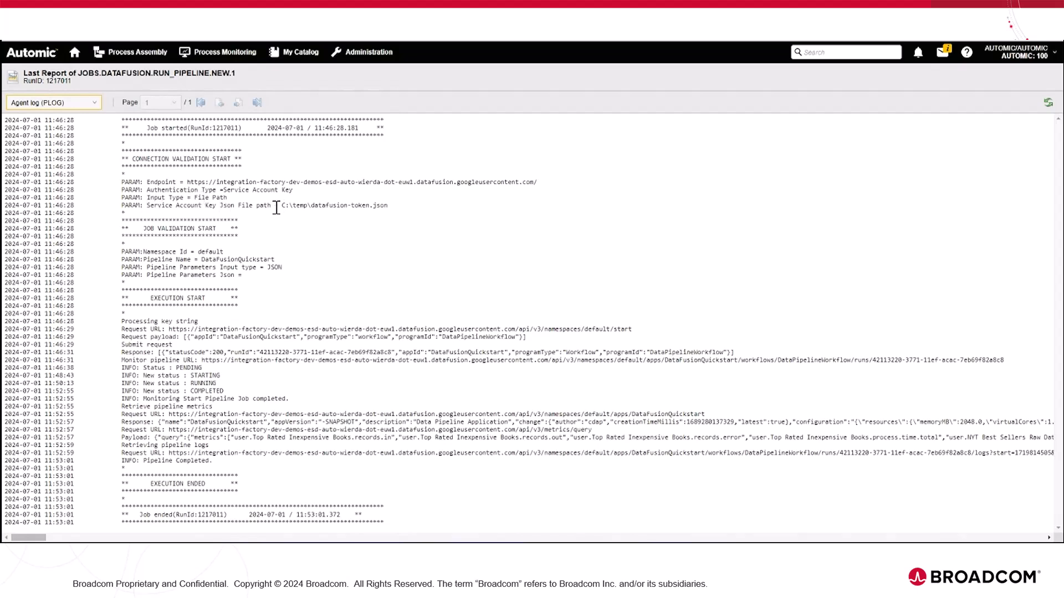
drag(183, 338, 543, 338)
click(303, 346)
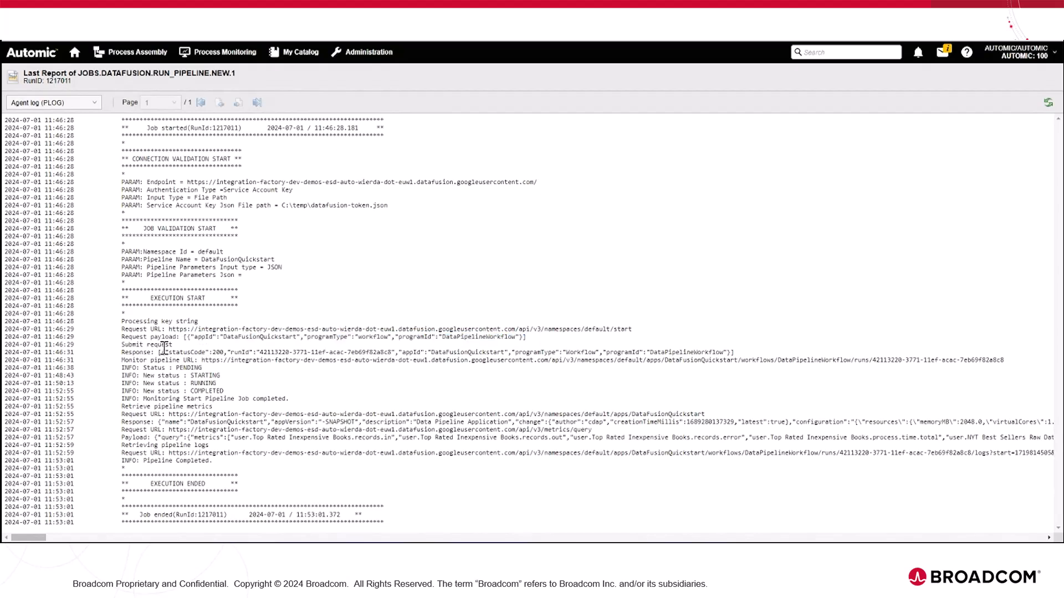
drag(122, 346, 174, 345)
click(259, 352)
drag(260, 353, 389, 353)
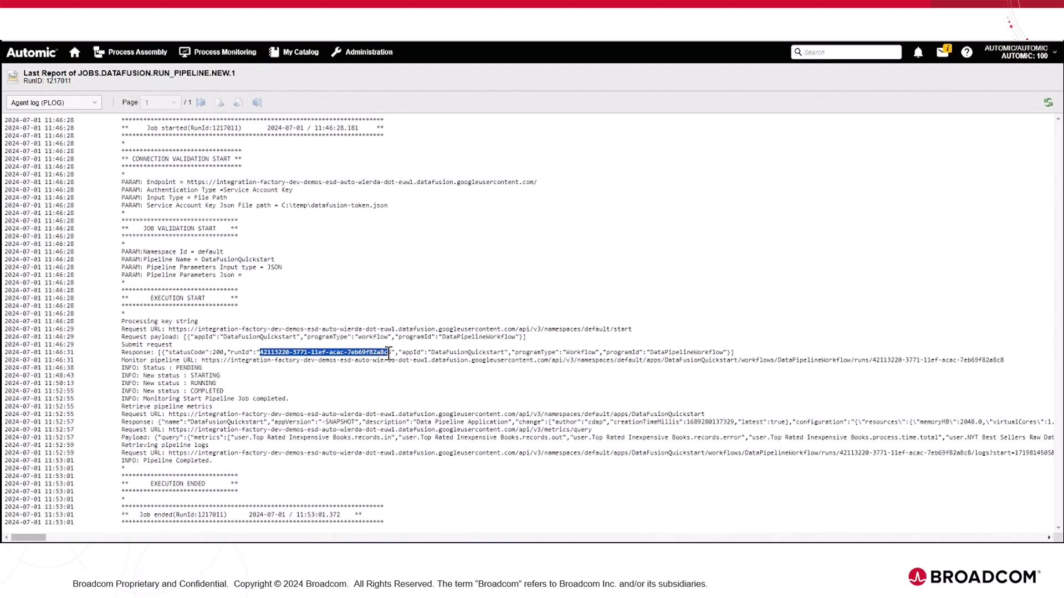
drag(229, 461, 127, 466)
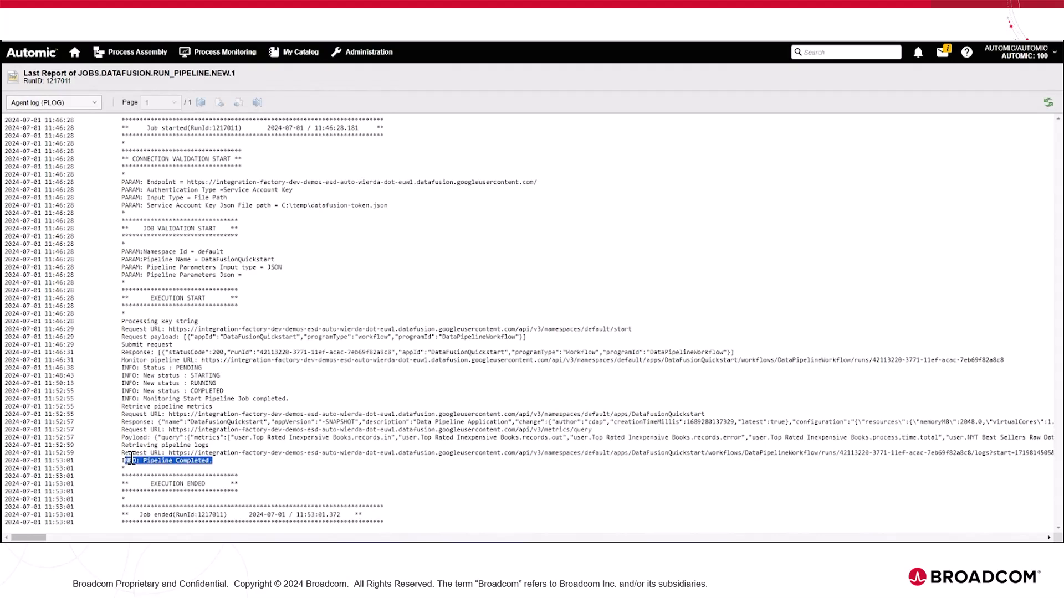
Step: Switch the last report to Report (REP) and check the pipeline's run ID and status
click(88, 103)
click(31, 119)
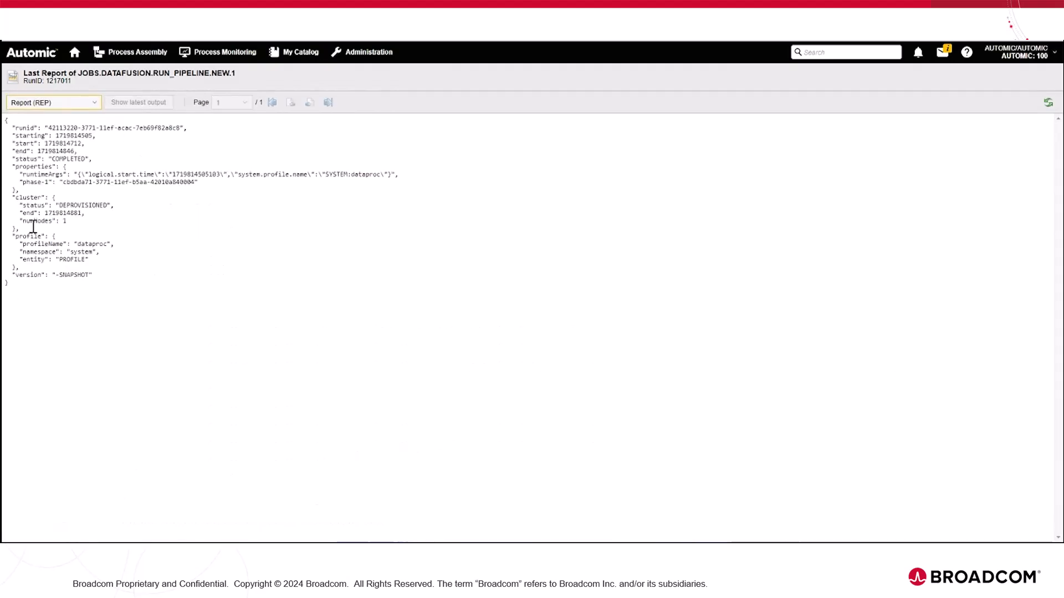
drag(48, 128, 181, 128)
double_click(63, 159)
Step: View the pipeline metrics in Agent log (MET), then read through the pipeline logs in Agent log (LOGS)
click(62, 107)
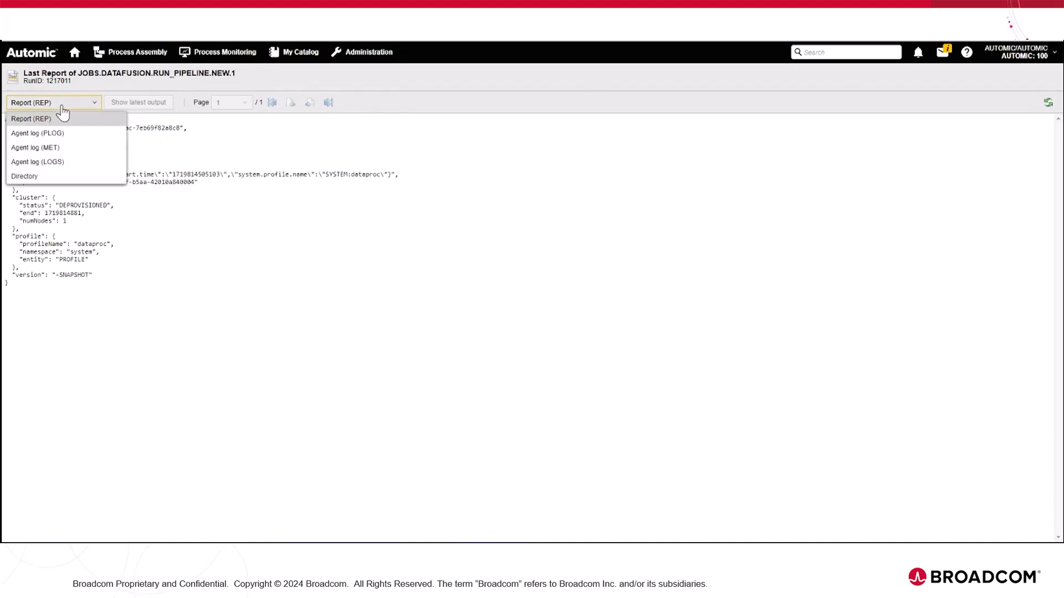
click(61, 148)
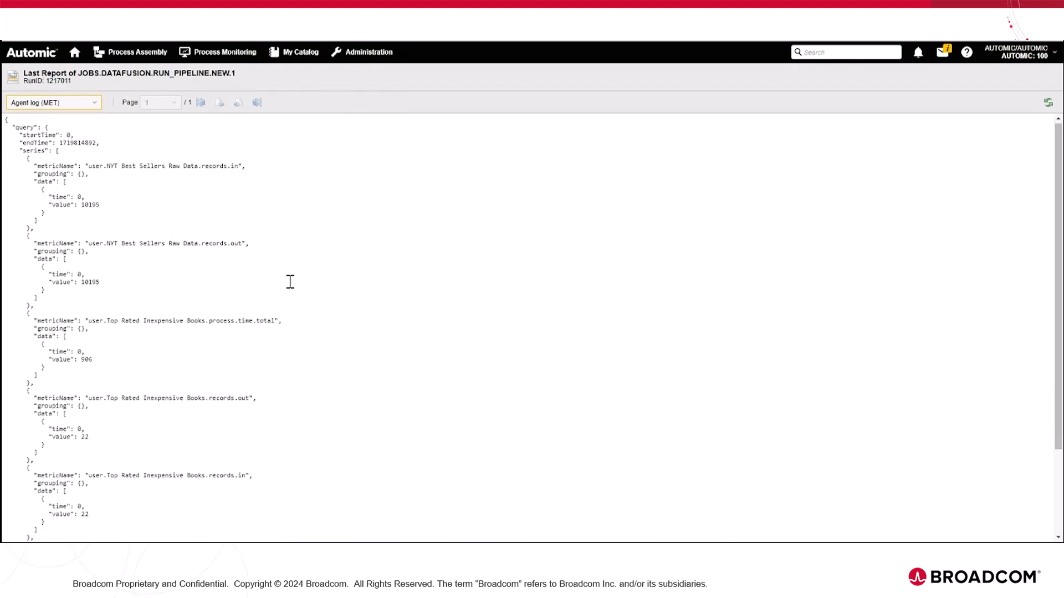
click(85, 106)
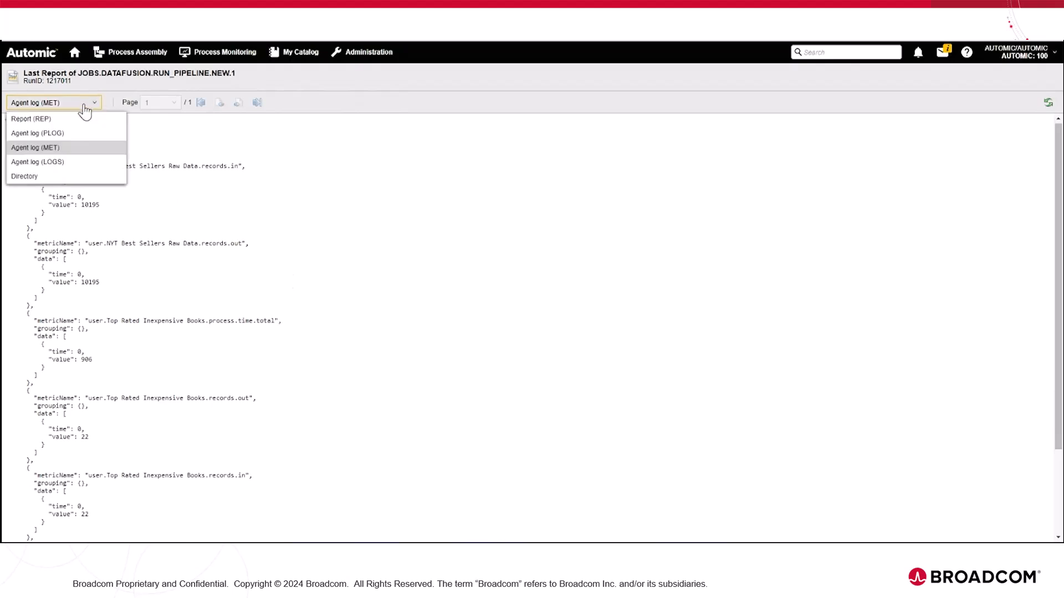
click(70, 162)
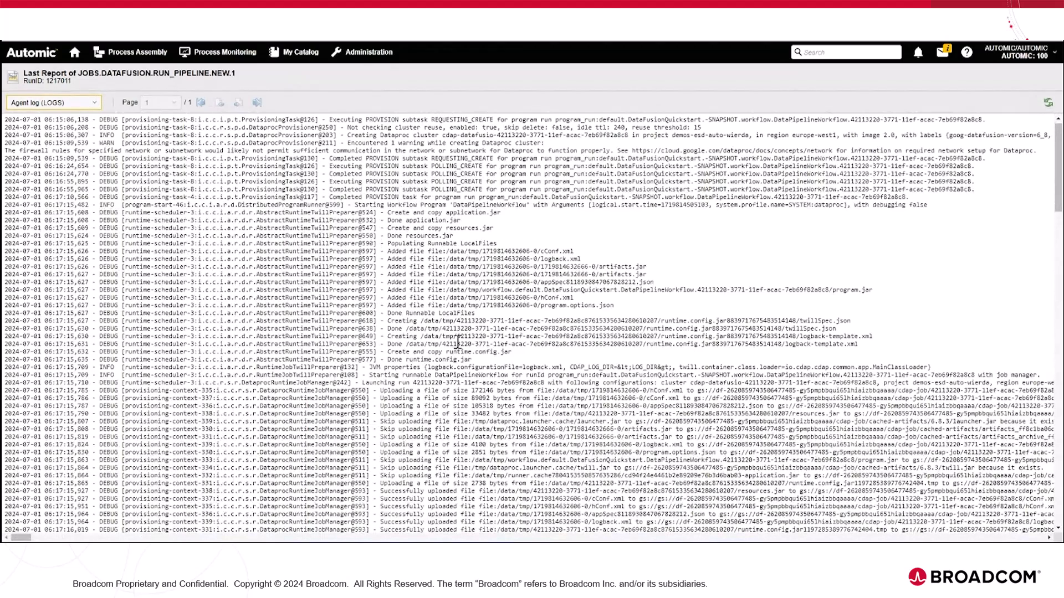
scroll(453, 394, down, 14)
scroll(453, 393, down, 8)
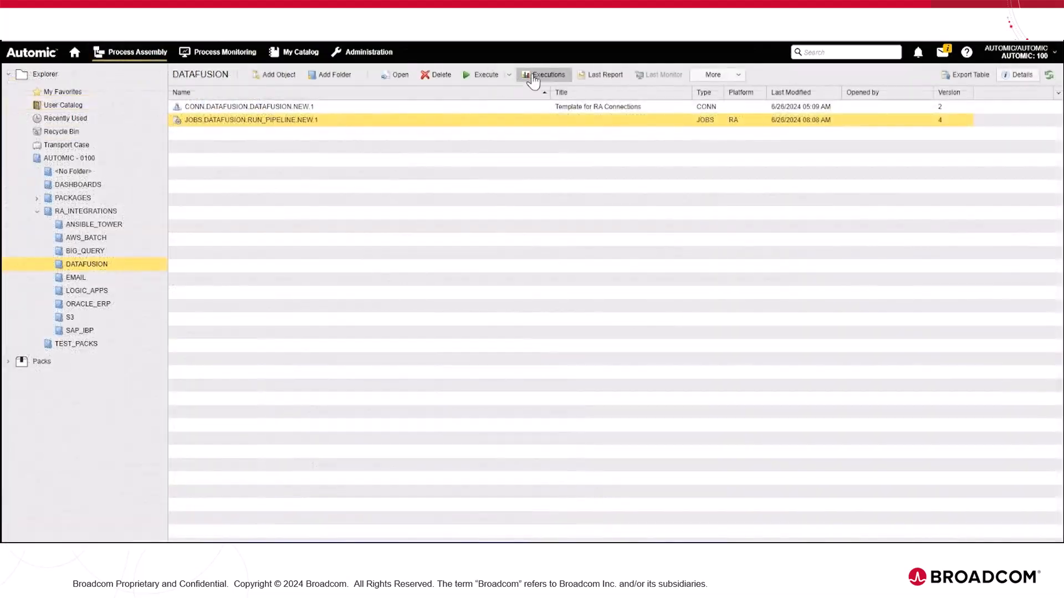
Step: Open the executions of the RUN_PIPELINE job and inspect the latest run's details, including object variables &DF_RESPONSE# and &DF_RUN_ID#
click(532, 78)
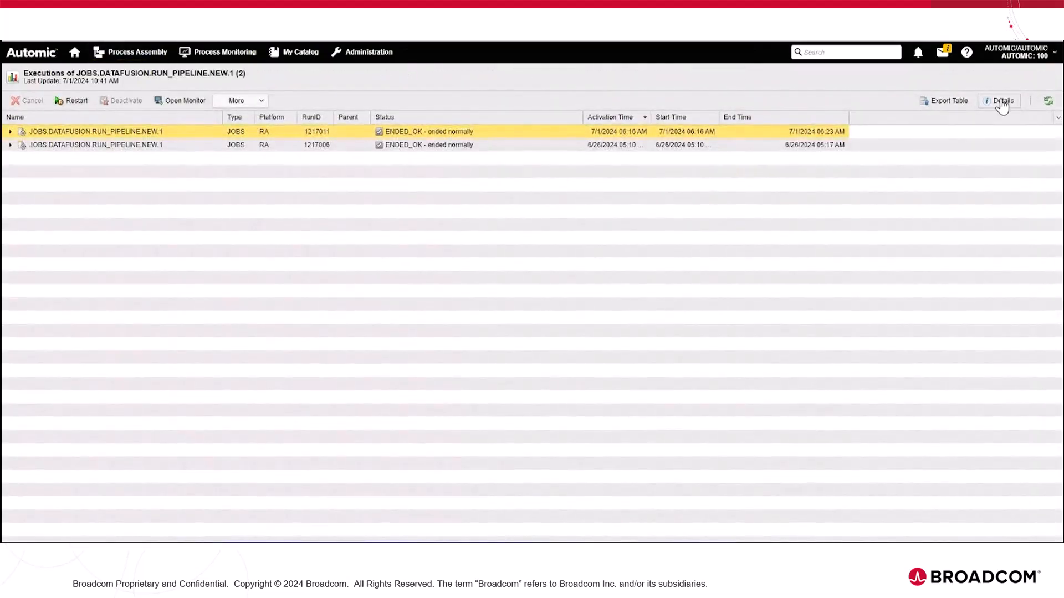
click(1002, 106)
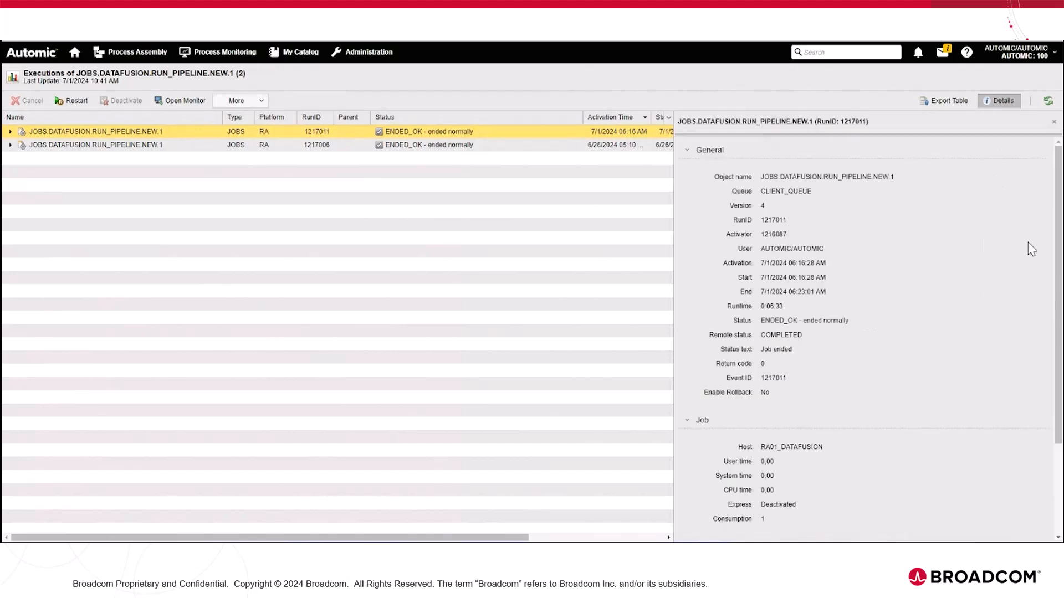
scroll(1060, 222, down, 5)
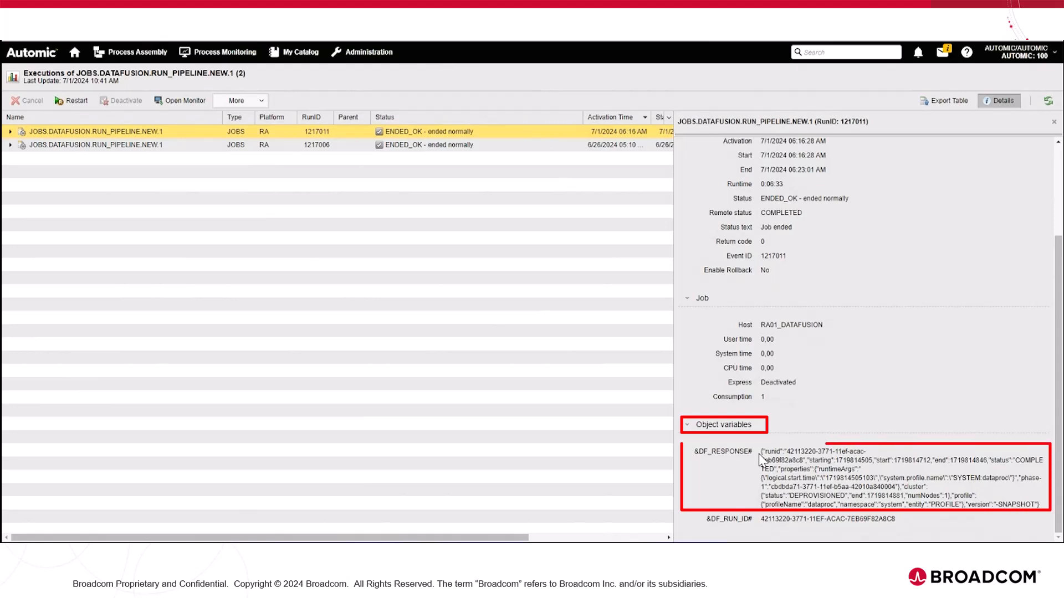
drag(707, 521, 908, 525)
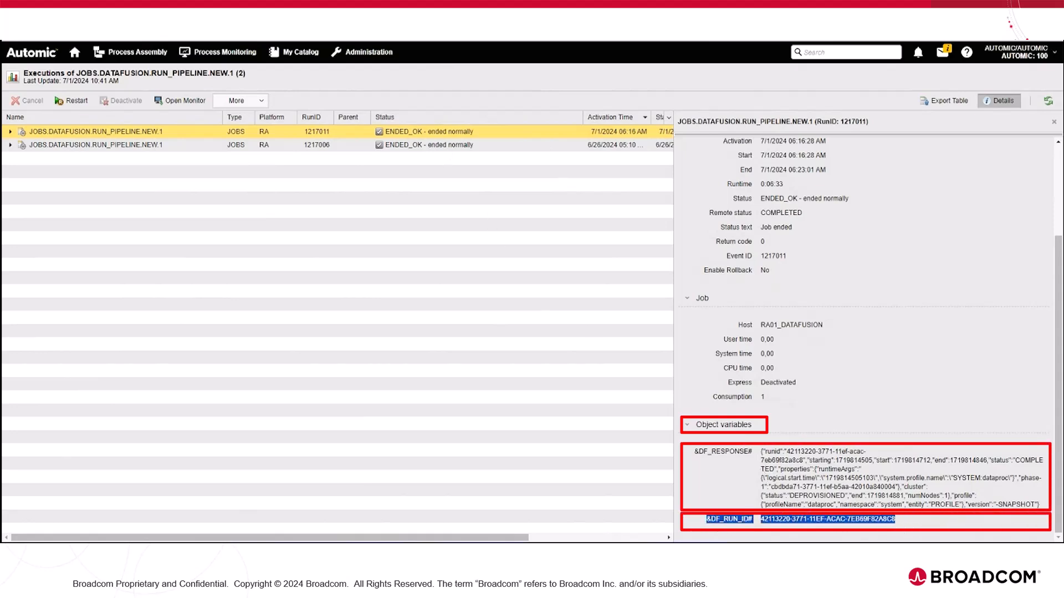
click(608, 348)
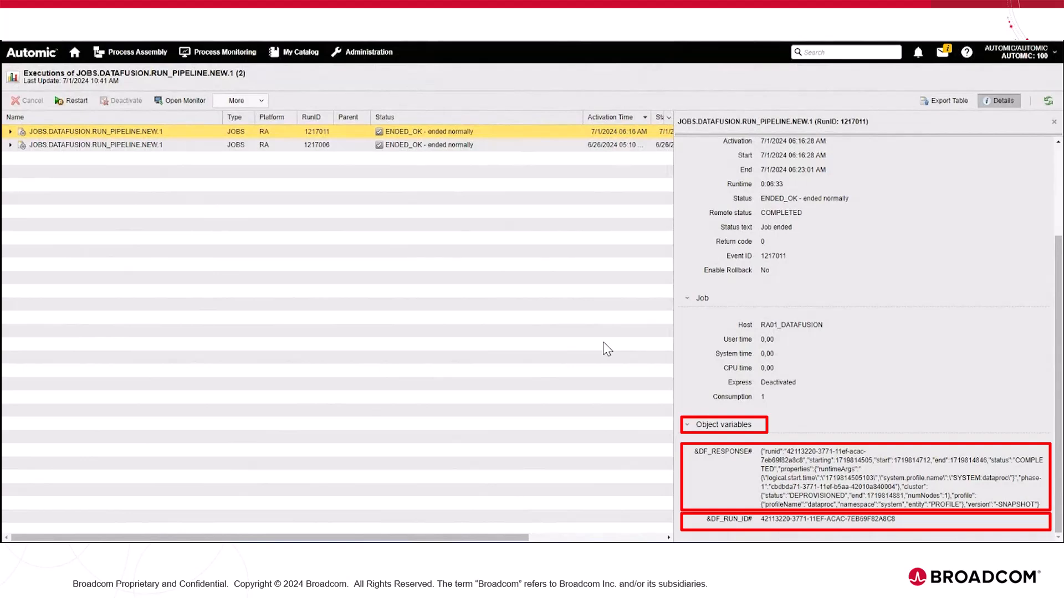